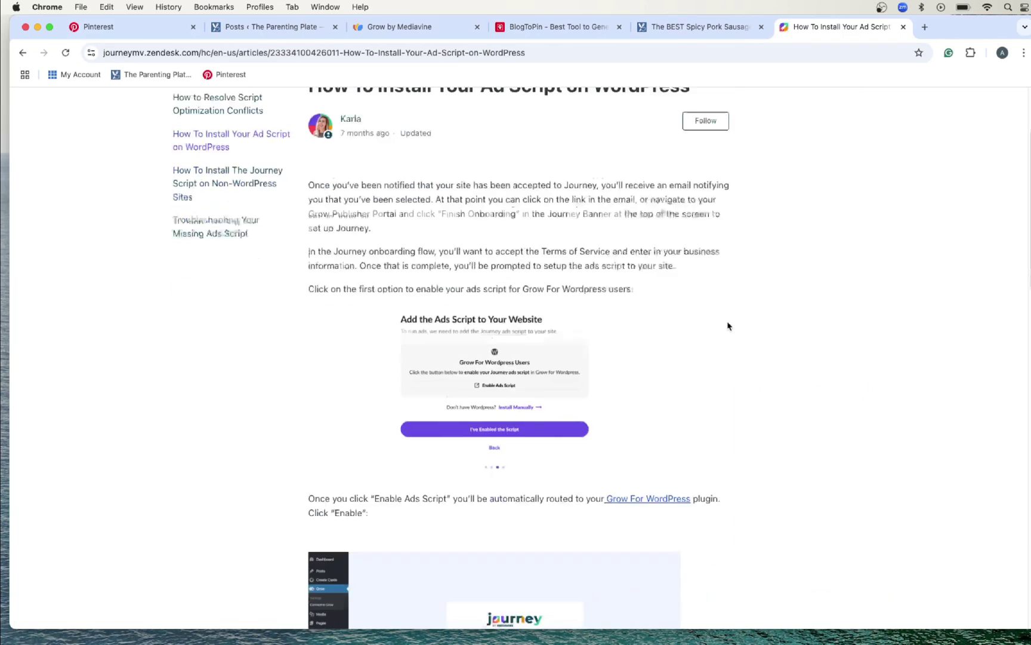
{"action": "scroll", "coordinate": [729, 324], "scroll_direction": "down", "scroll_amount": 1}
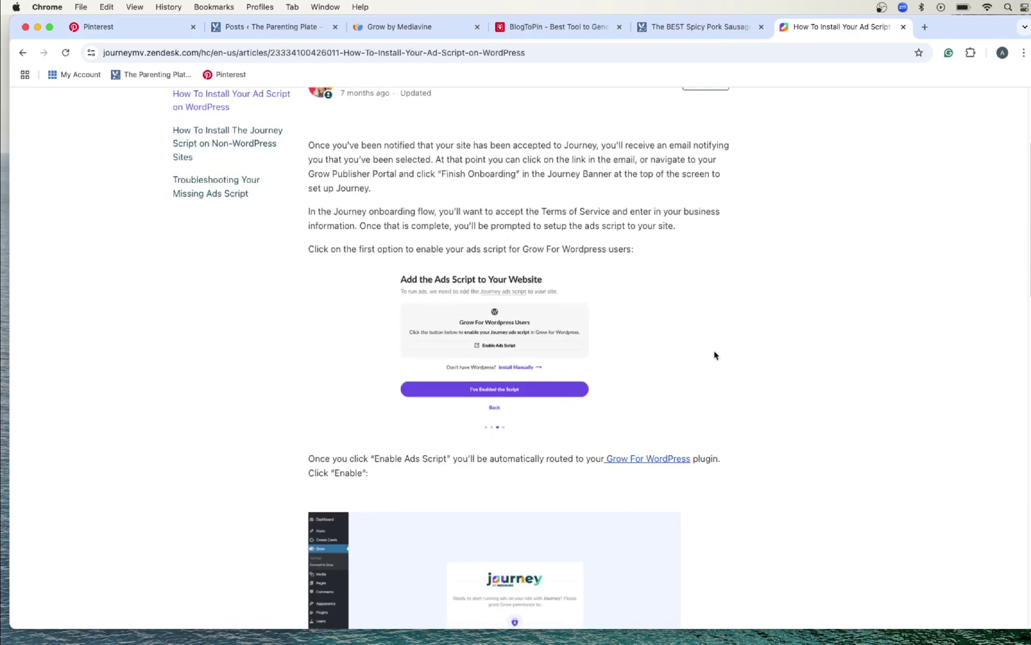
{"action": "scroll", "coordinate": [473, 339], "scroll_direction": "down", "scroll_amount": 1}
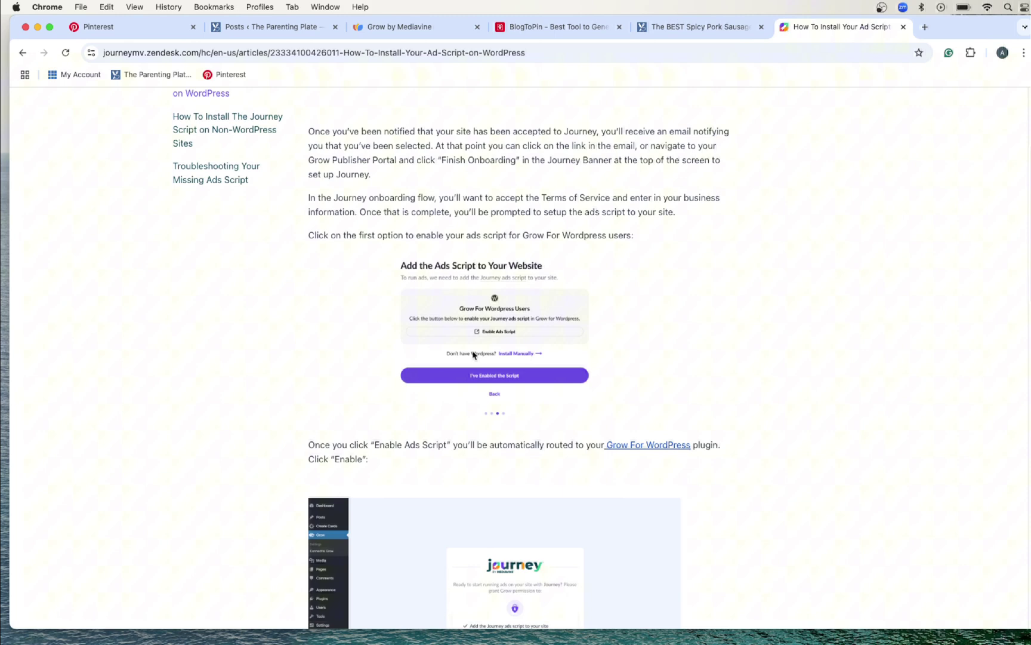
{"action": "scroll", "coordinate": [484, 351], "scroll_direction": "up", "scroll_amount": 1}
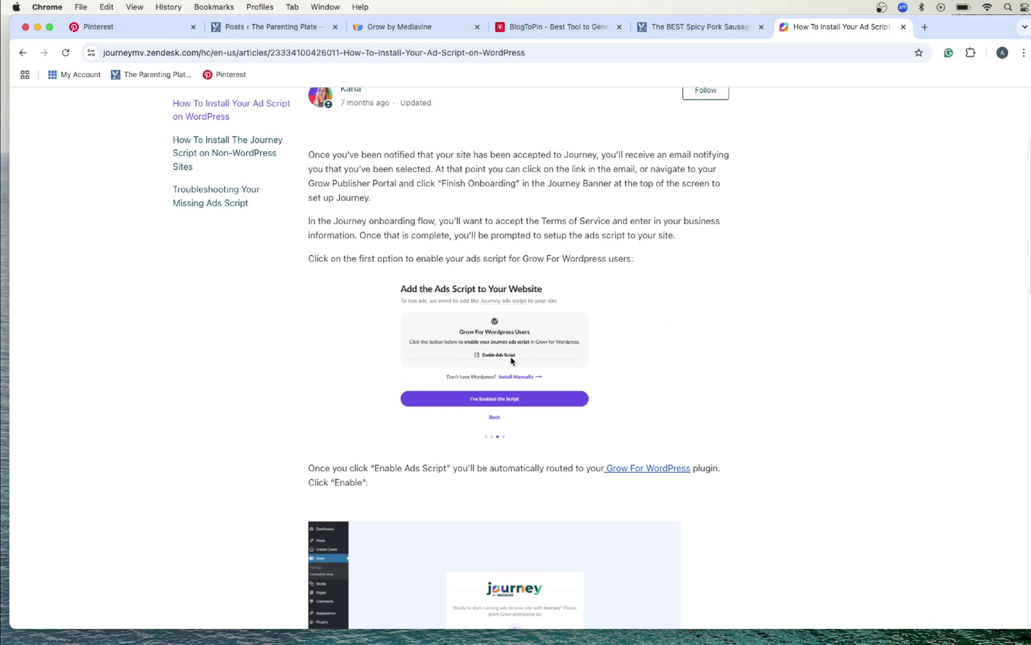
From the site's Posts admin, go to the Grow plugin page to check its connection status
{"action": "left_click", "coordinate": [250, 27]}
{"action": "scroll", "coordinate": [96, 433], "scroll_direction": "down", "scroll_amount": 1}
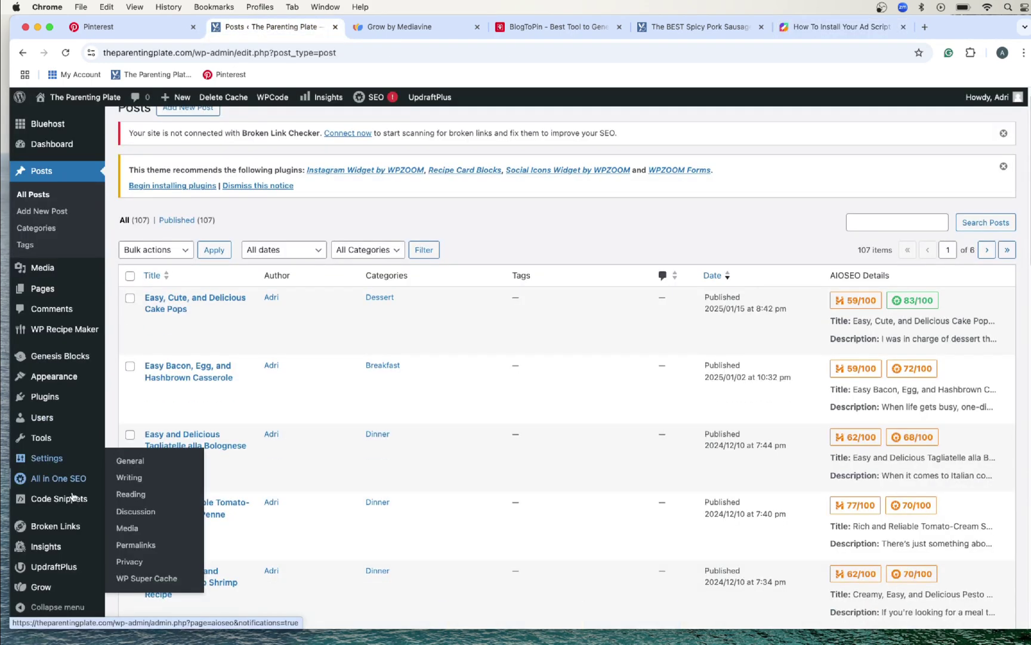
{"action": "left_click", "coordinate": [40, 586]}
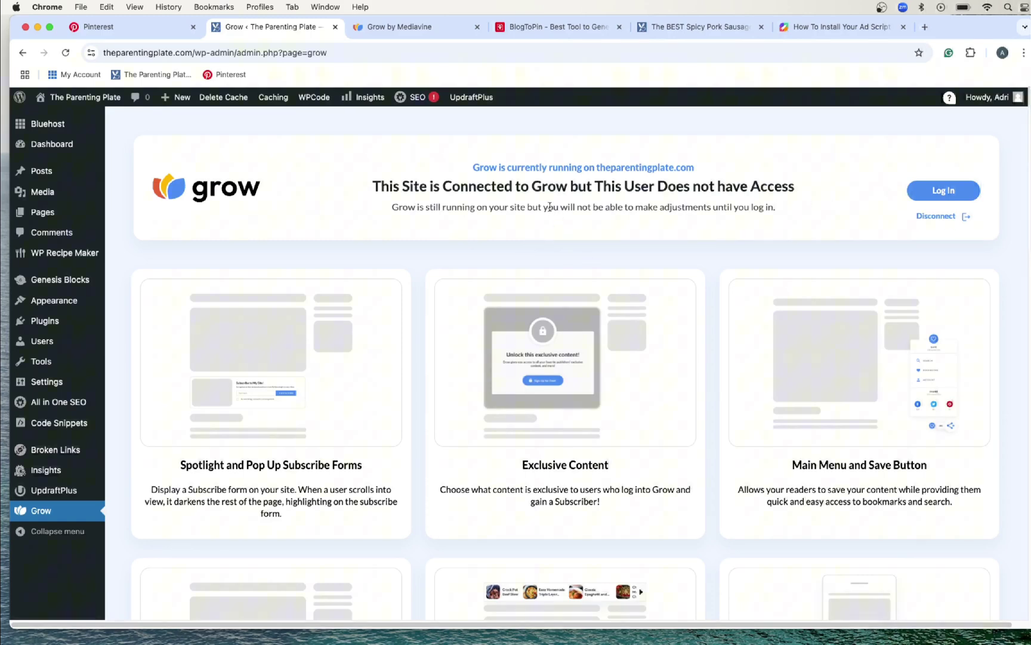
Return to the Journey ad-script help article to review its Clear Cache instructions
{"action": "left_click", "coordinate": [794, 28]}
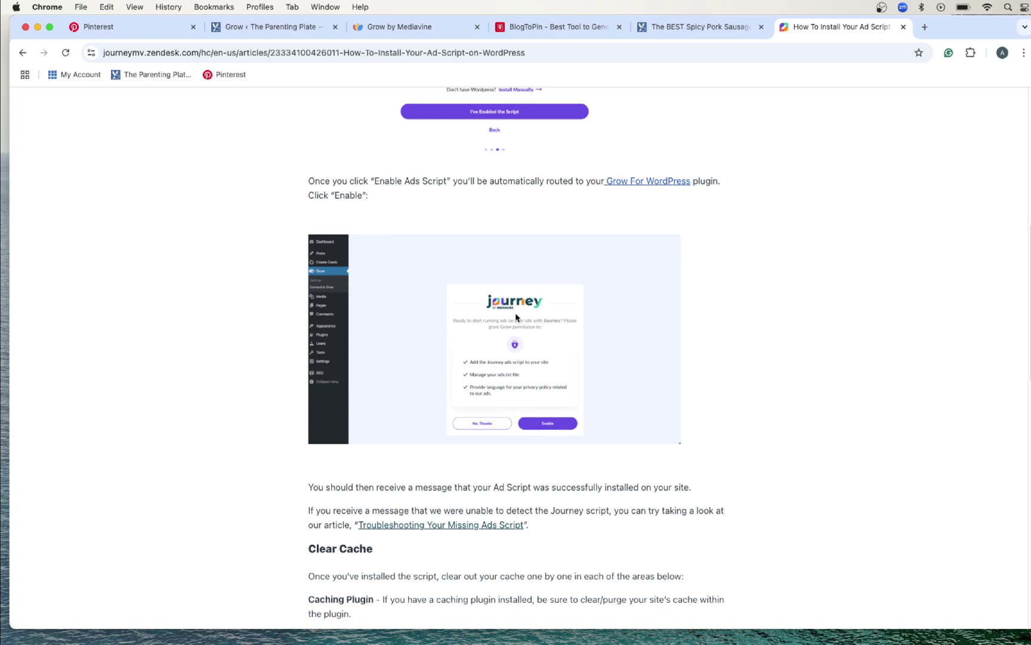
{"action": "scroll", "coordinate": [596, 389], "scroll_direction": "down", "scroll_amount": 1}
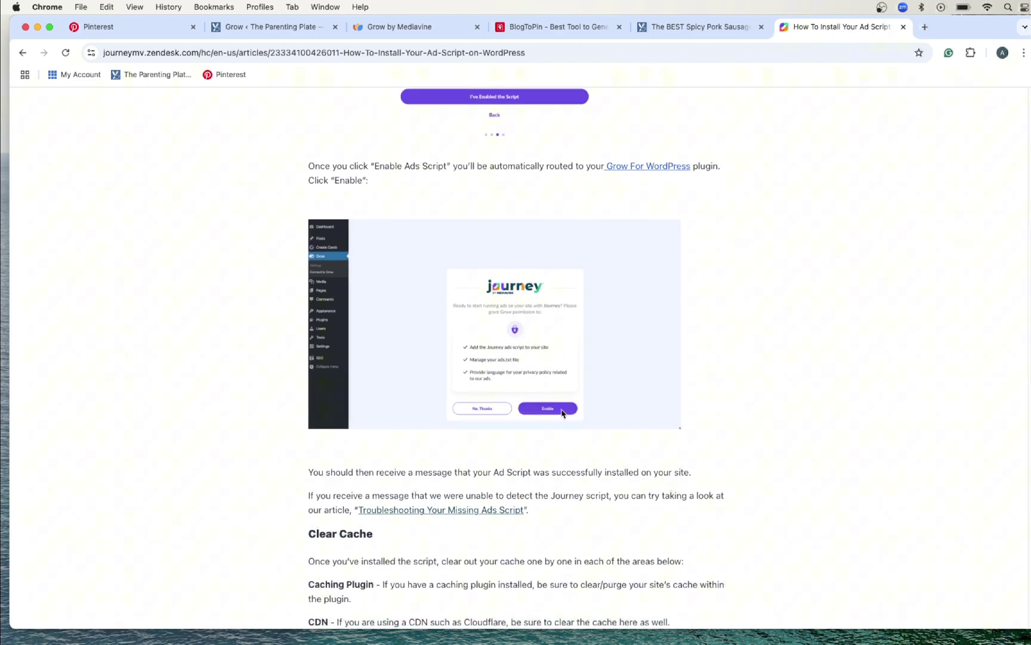
{"action": "scroll", "coordinate": [563, 412], "scroll_direction": "down", "scroll_amount": 2}
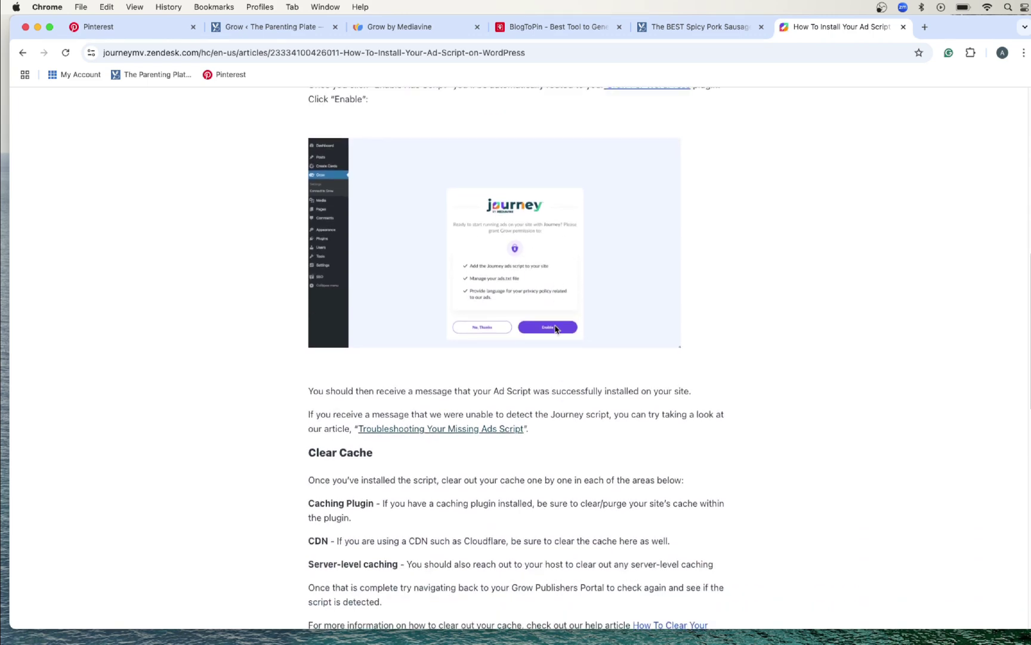
{"action": "scroll", "coordinate": [551, 318], "scroll_direction": "up", "scroll_amount": 1}
{"action": "scroll", "coordinate": [551, 319], "scroll_direction": "down", "scroll_amount": 1}
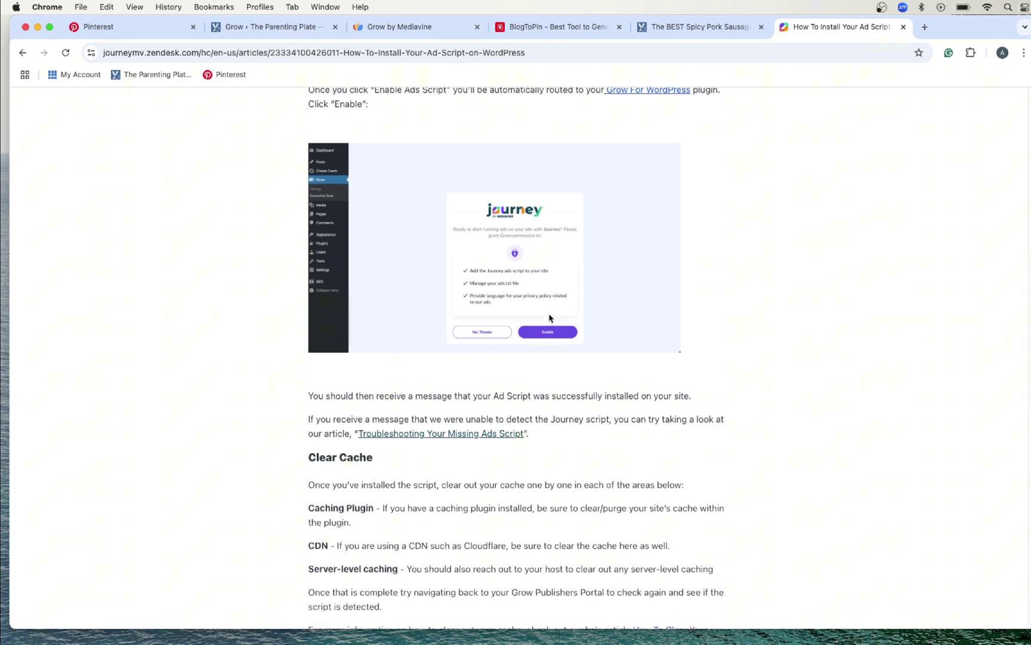
{"action": "scroll", "coordinate": [553, 326], "scroll_direction": "down", "scroll_amount": 2}
{"action": "scroll", "coordinate": [554, 326], "scroll_direction": "down", "scroll_amount": 1}
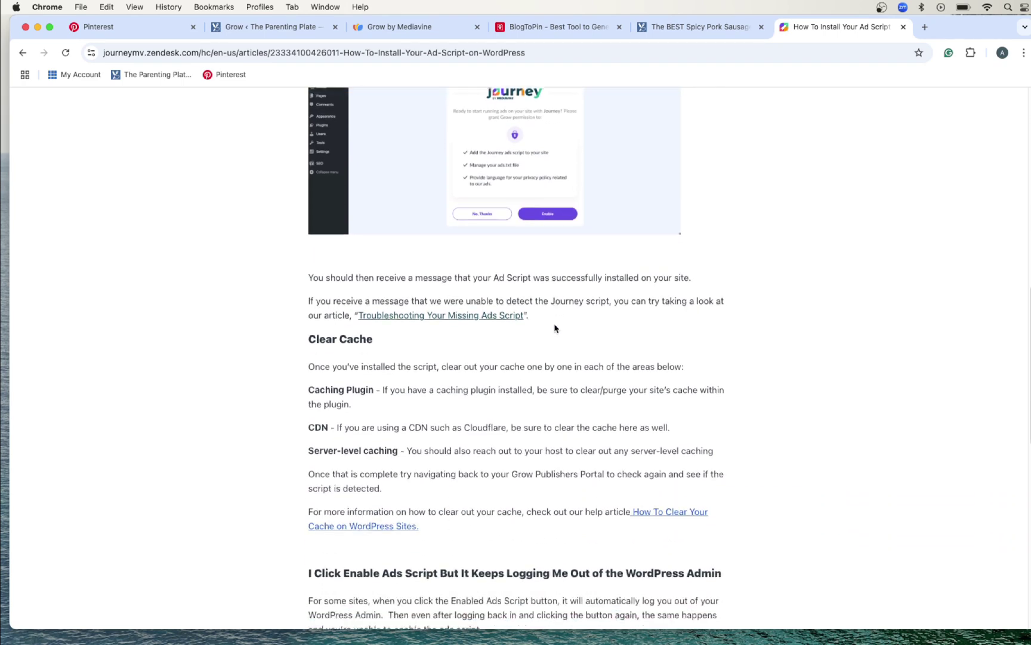
{"action": "scroll", "coordinate": [556, 327], "scroll_direction": "down", "scroll_amount": 2}
{"action": "scroll", "coordinate": [560, 328], "scroll_direction": "down", "scroll_amount": 1}
{"action": "scroll", "coordinate": [563, 327], "scroll_direction": "down", "scroll_amount": 3}
{"action": "scroll", "coordinate": [564, 329], "scroll_direction": "up", "scroll_amount": 3}
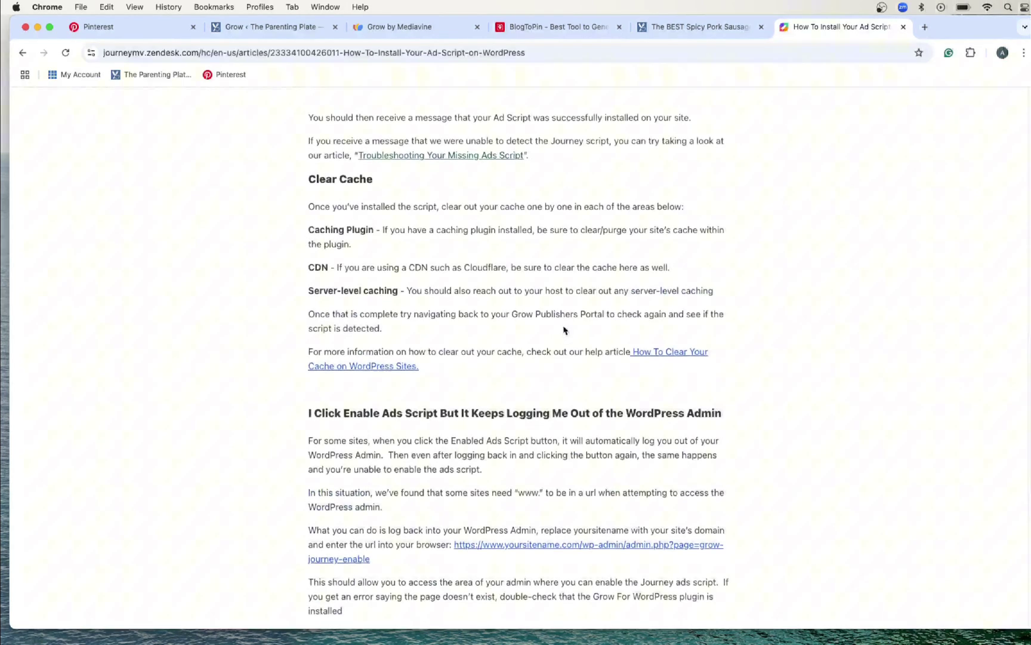
{"action": "scroll", "coordinate": [559, 329], "scroll_direction": "up", "scroll_amount": 2}
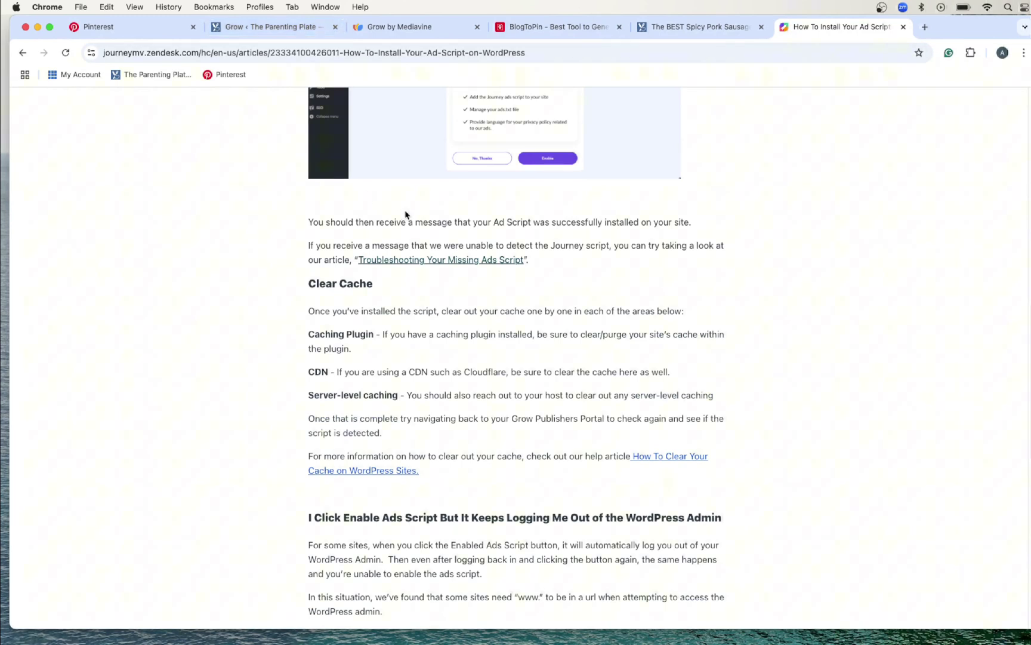
Review the Installed Plugins list, noting Grow for WP and WP Super Cache
{"action": "left_click", "coordinate": [277, 33]}
{"action": "mouse_move", "coordinate": [46, 321]}
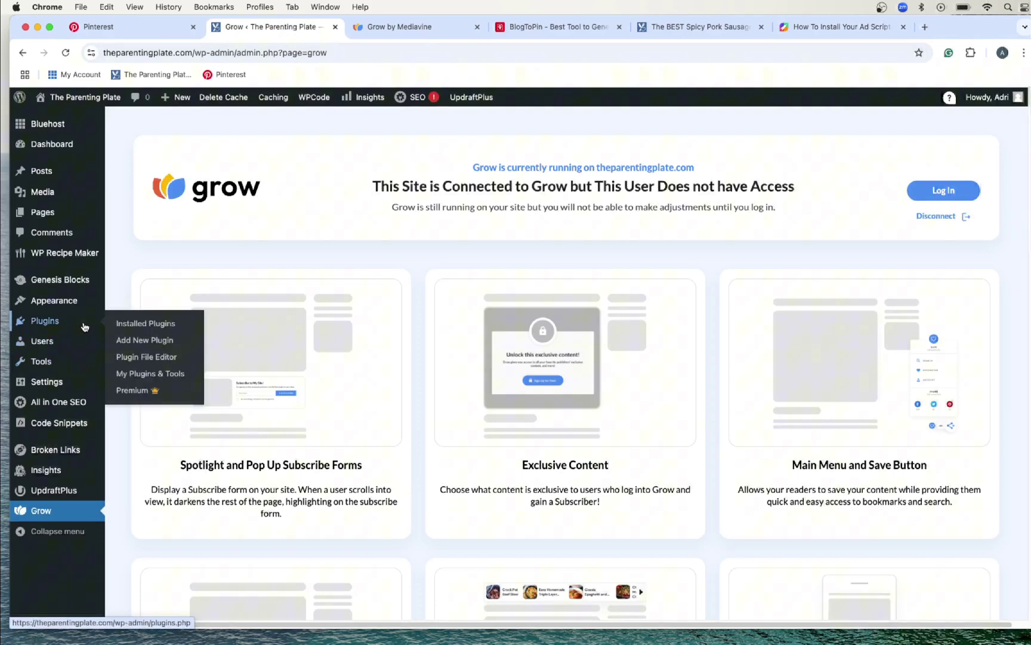
{"action": "left_click", "coordinate": [67, 322]}
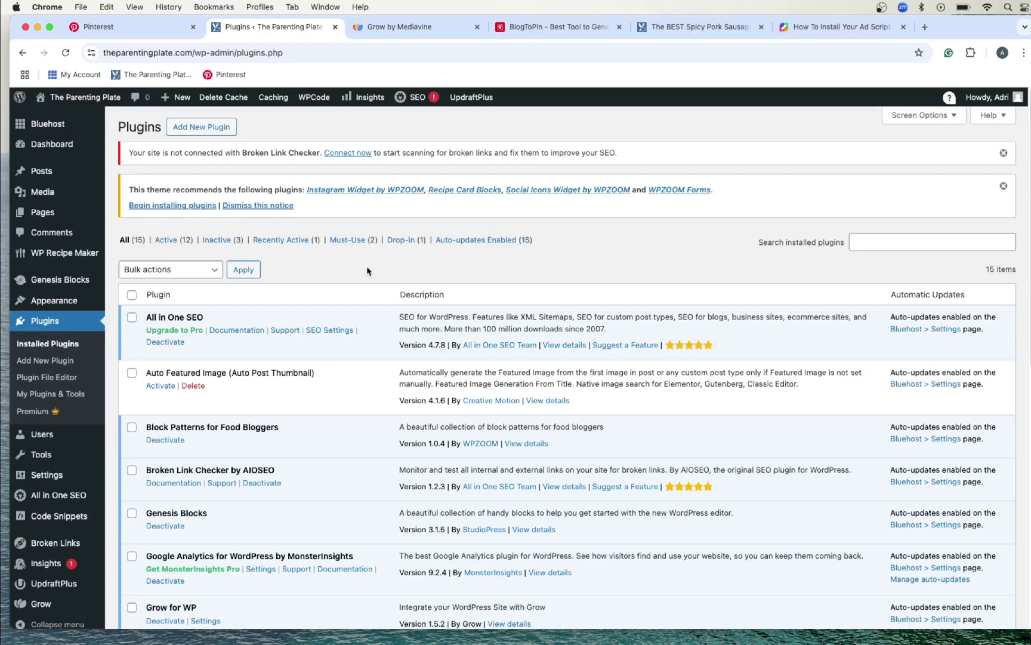
{"action": "scroll", "coordinate": [369, 270], "scroll_direction": "down", "scroll_amount": 3}
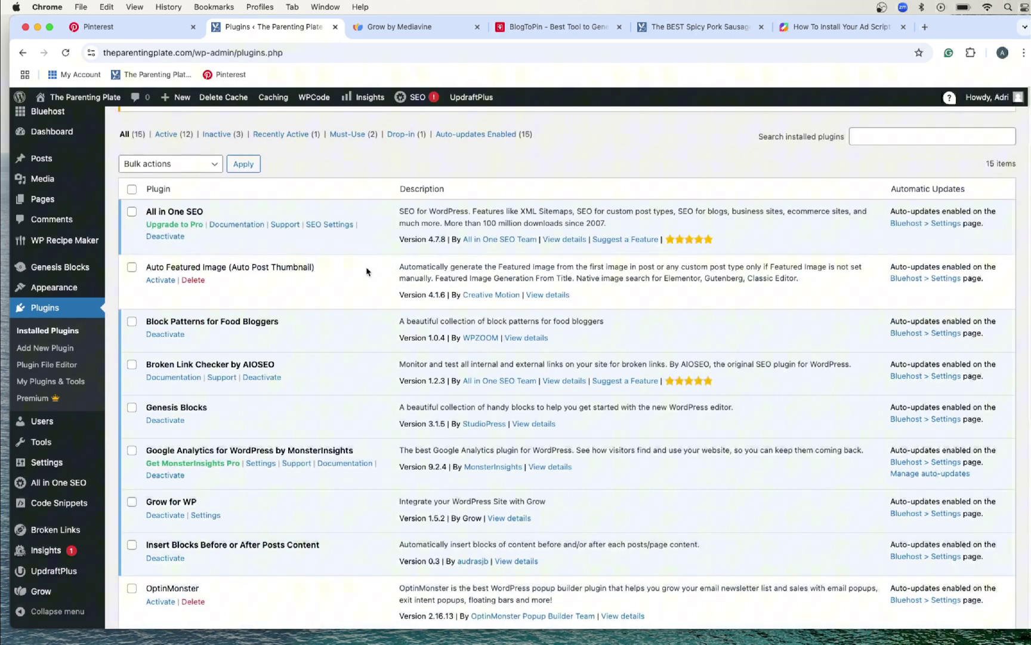
{"action": "scroll", "coordinate": [367, 271], "scroll_direction": "up", "scroll_amount": 1}
{"action": "scroll", "coordinate": [366, 271], "scroll_direction": "up", "scroll_amount": 1}
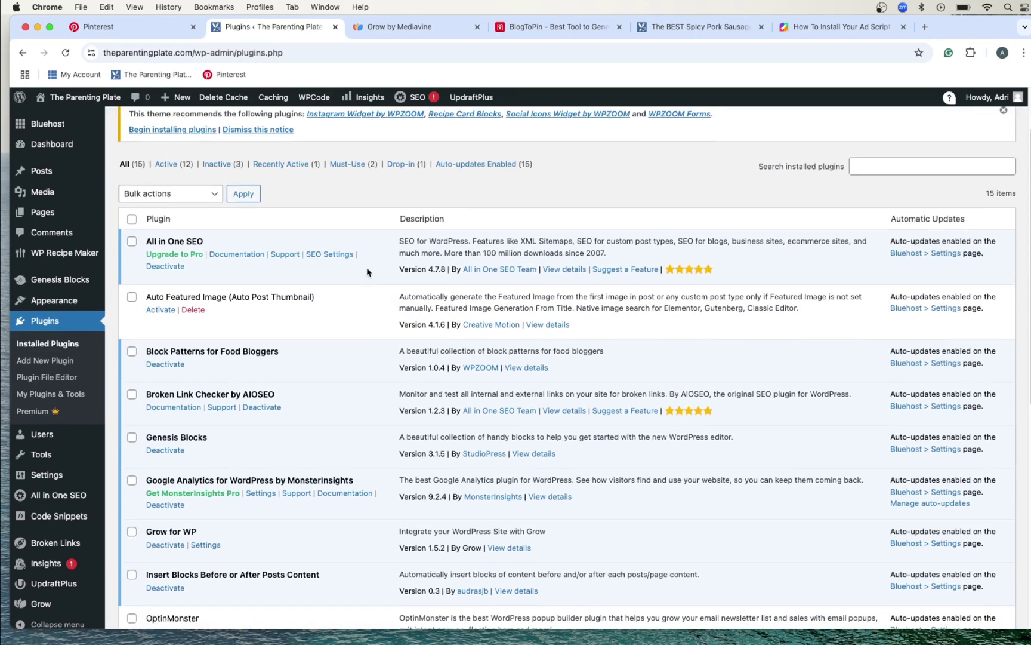
{"action": "scroll", "coordinate": [363, 270], "scroll_direction": "up", "scroll_amount": 1}
{"action": "scroll", "coordinate": [360, 257], "scroll_direction": "up", "scroll_amount": 1}
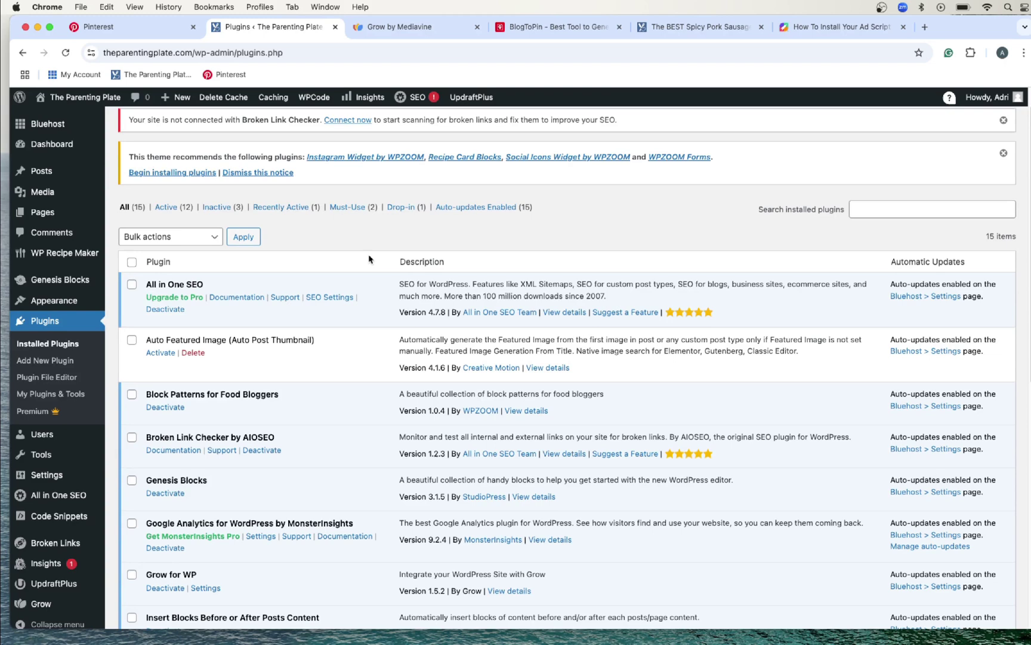
{"action": "scroll", "coordinate": [370, 259], "scroll_direction": "down", "scroll_amount": 1}
{"action": "scroll", "coordinate": [326, 299], "scroll_direction": "down", "scroll_amount": 2}
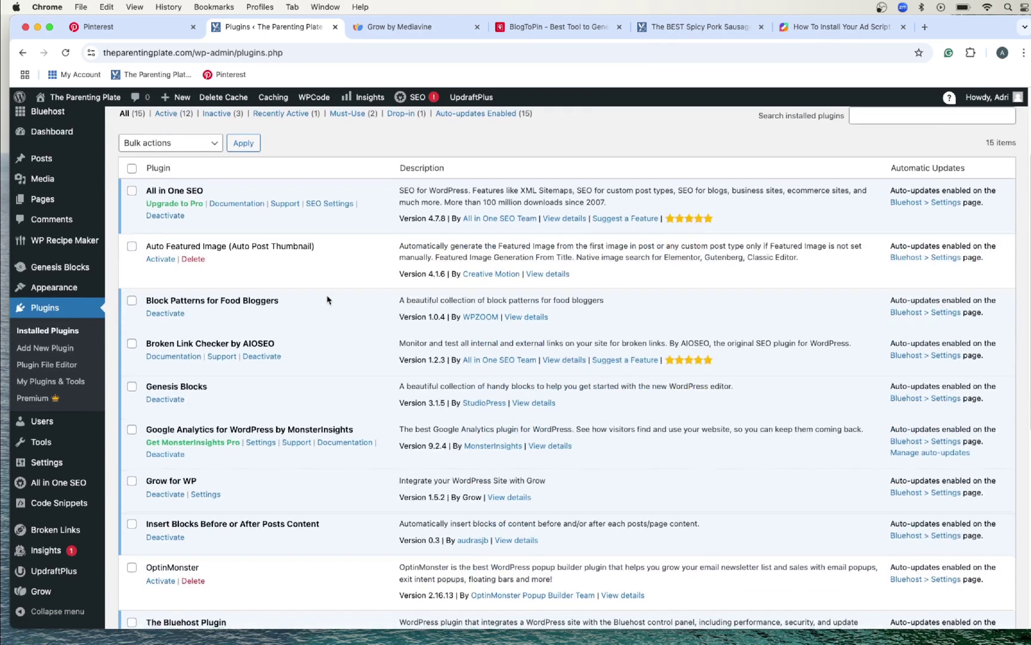
{"action": "scroll", "coordinate": [201, 334], "scroll_direction": "up", "scroll_amount": 1}
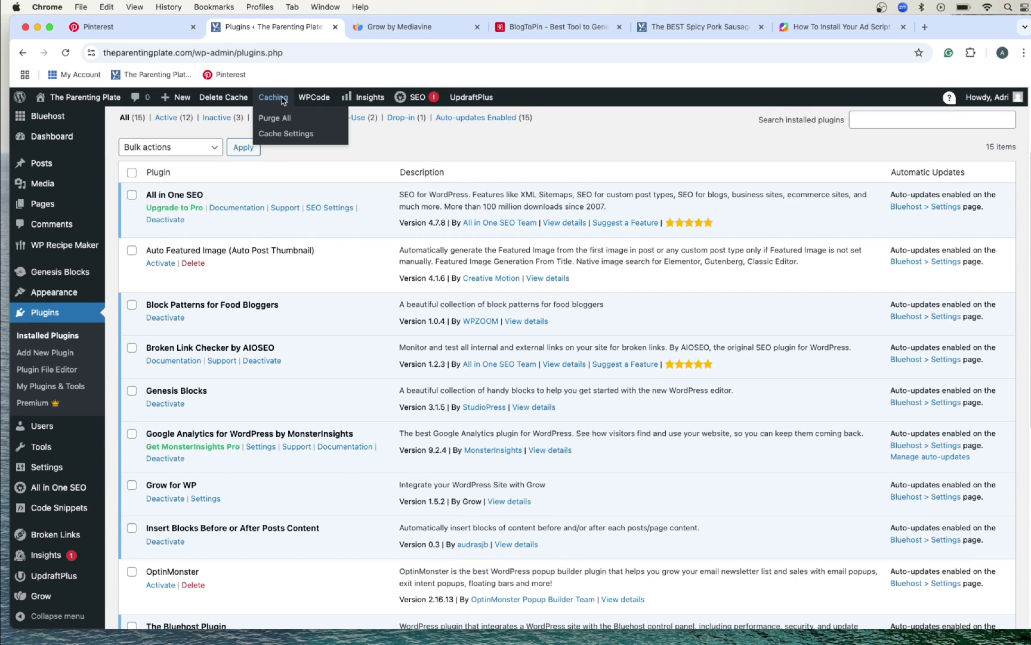
{"action": "mouse_move", "coordinate": [274, 97]}
{"action": "scroll", "coordinate": [334, 265], "scroll_direction": "down", "scroll_amount": 5}
{"action": "scroll", "coordinate": [333, 272], "scroll_direction": "down", "scroll_amount": 3}
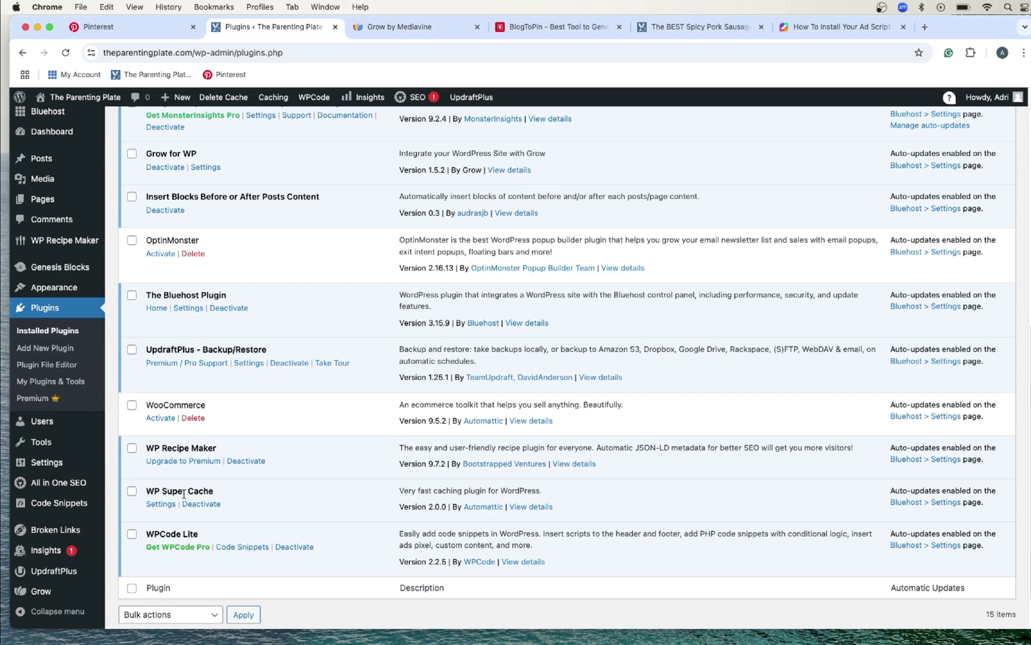
{"action": "scroll", "coordinate": [226, 467], "scroll_direction": "up", "scroll_amount": 5}
{"action": "scroll", "coordinate": [291, 431], "scroll_direction": "up", "scroll_amount": 1}
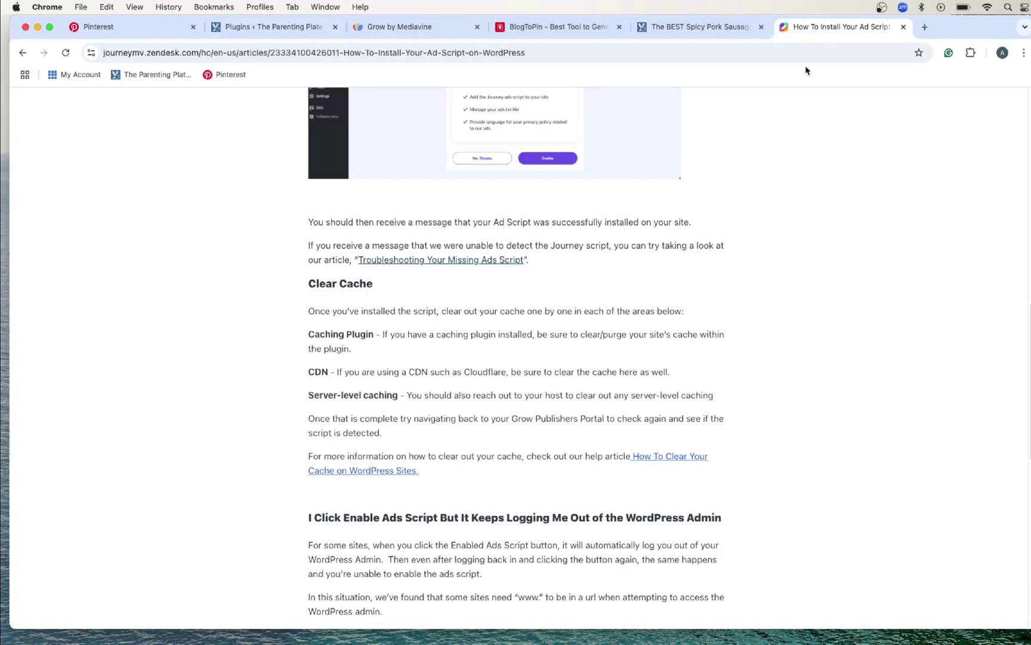
Return to the 'How To Install Your Ad Script on WordPress' article at its top
{"action": "left_click", "coordinate": [838, 27]}
{"action": "scroll", "coordinate": [618, 334], "scroll_direction": "up", "scroll_amount": 1}
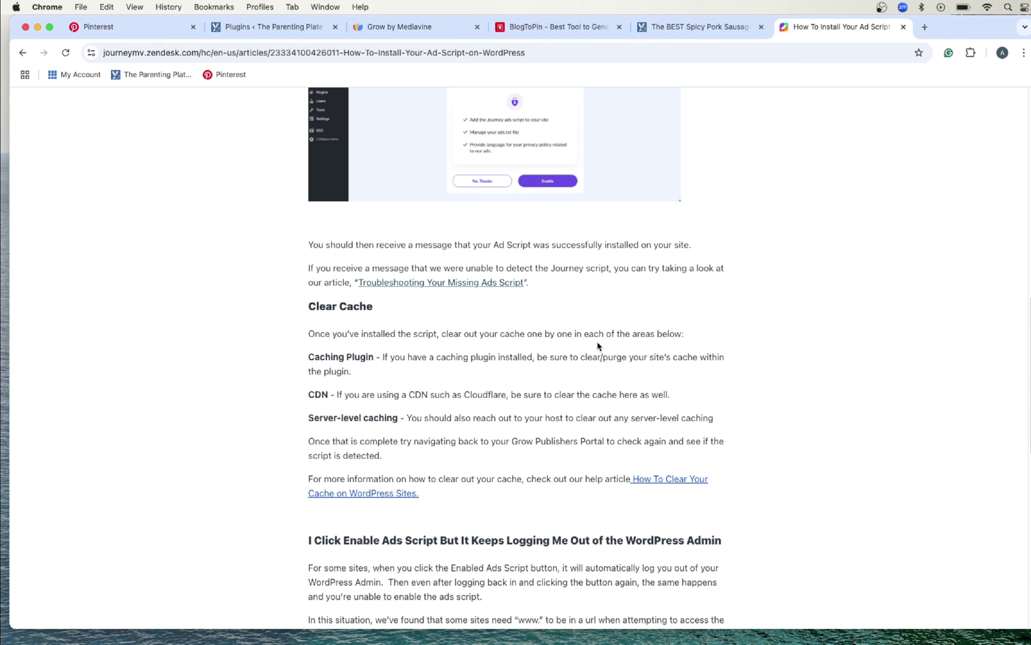
{"action": "scroll", "coordinate": [613, 353], "scroll_direction": "up", "scroll_amount": 1}
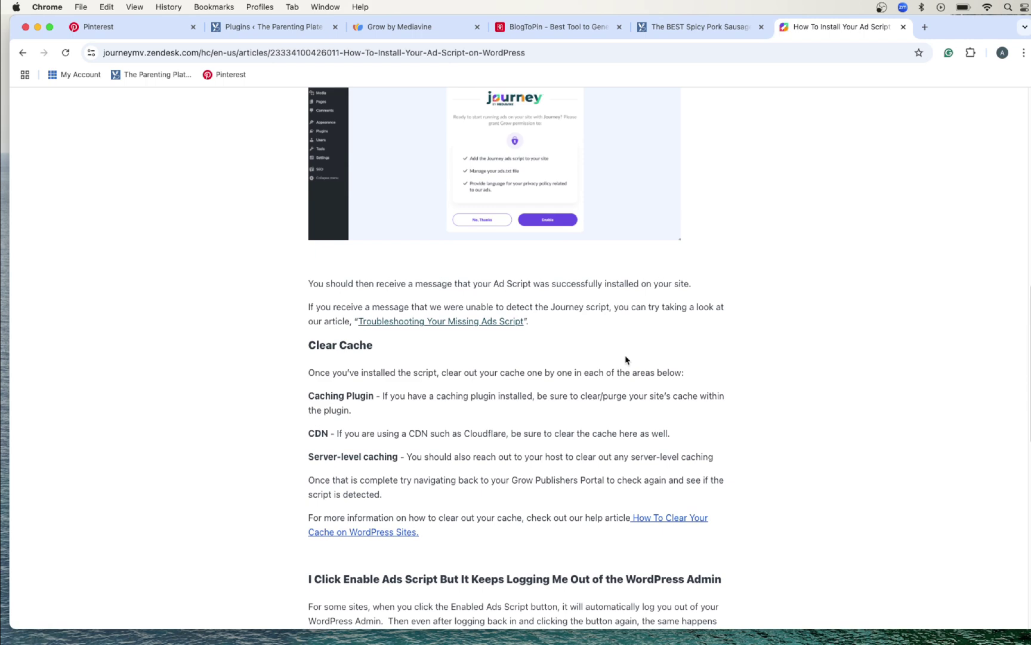
{"action": "scroll", "coordinate": [624, 358], "scroll_direction": "up", "scroll_amount": 1}
{"action": "scroll", "coordinate": [627, 360], "scroll_direction": "up", "scroll_amount": 2}
{"action": "scroll", "coordinate": [700, 357], "scroll_direction": "up", "scroll_amount": 4}
{"action": "scroll", "coordinate": [705, 360], "scroll_direction": "up", "scroll_amount": 3}
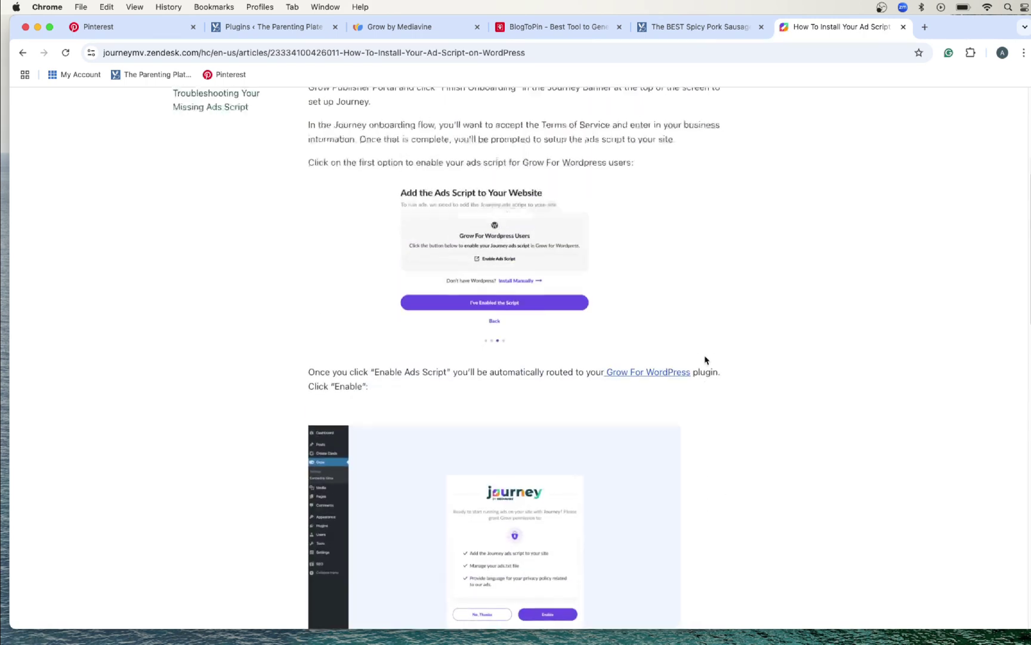
{"action": "scroll", "coordinate": [706, 359], "scroll_direction": "up", "scroll_amount": 2}
{"action": "scroll", "coordinate": [662, 360], "scroll_direction": "up", "scroll_amount": 2}
{"action": "scroll", "coordinate": [663, 359], "scroll_direction": "up", "scroll_amount": 1}
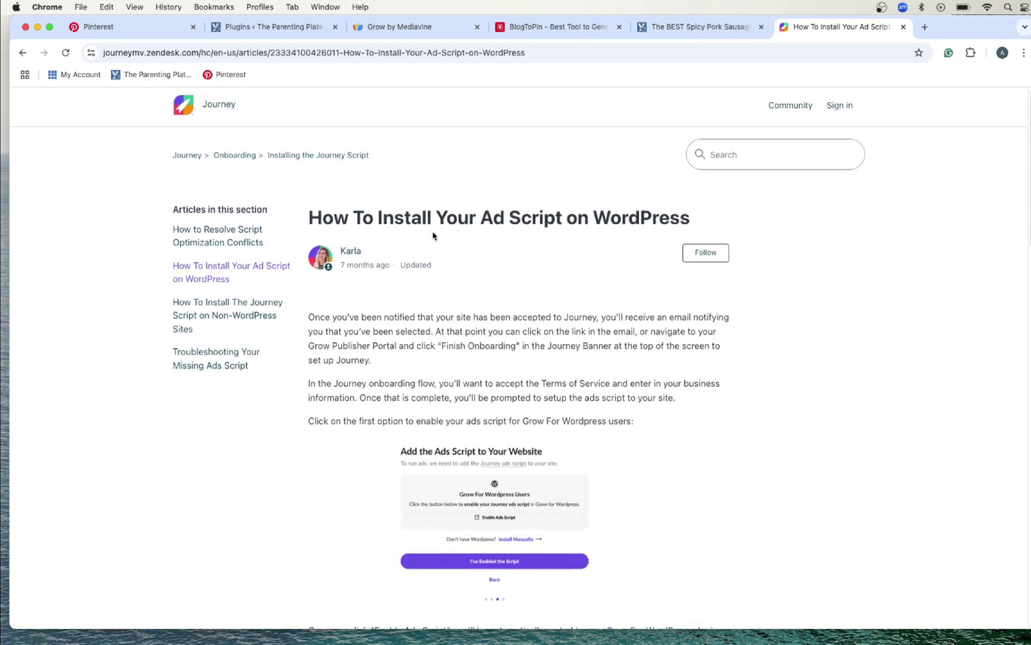